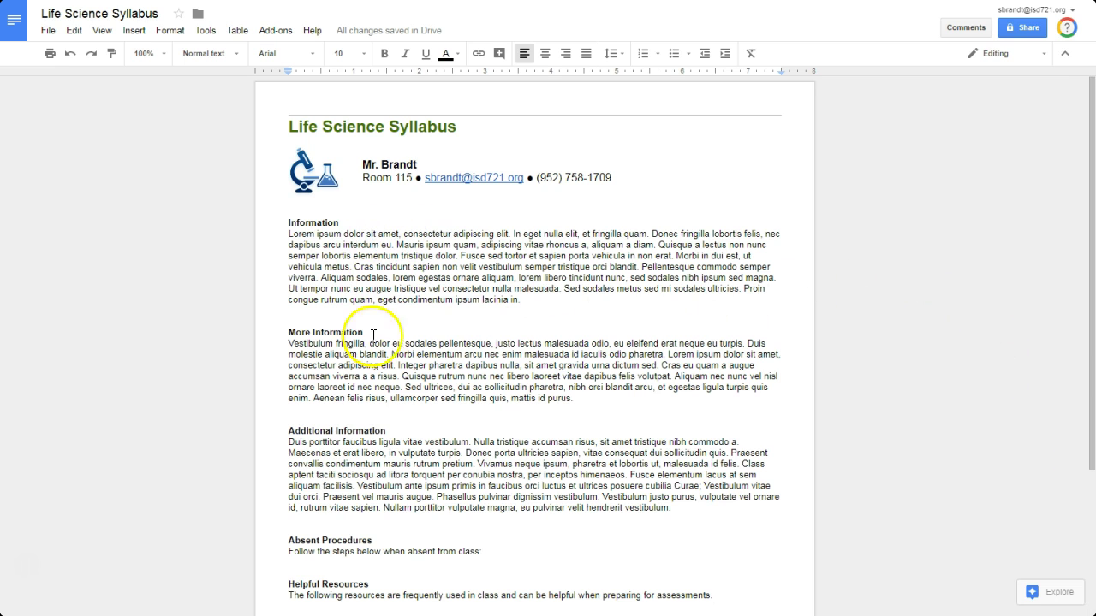
Step: Start a numbered list below the Absent Procedures sentence, with the first item "Before school, request an absence note from the office."
scroll(447, 407, "down", 1)
scroll(447, 407, "down", 1)
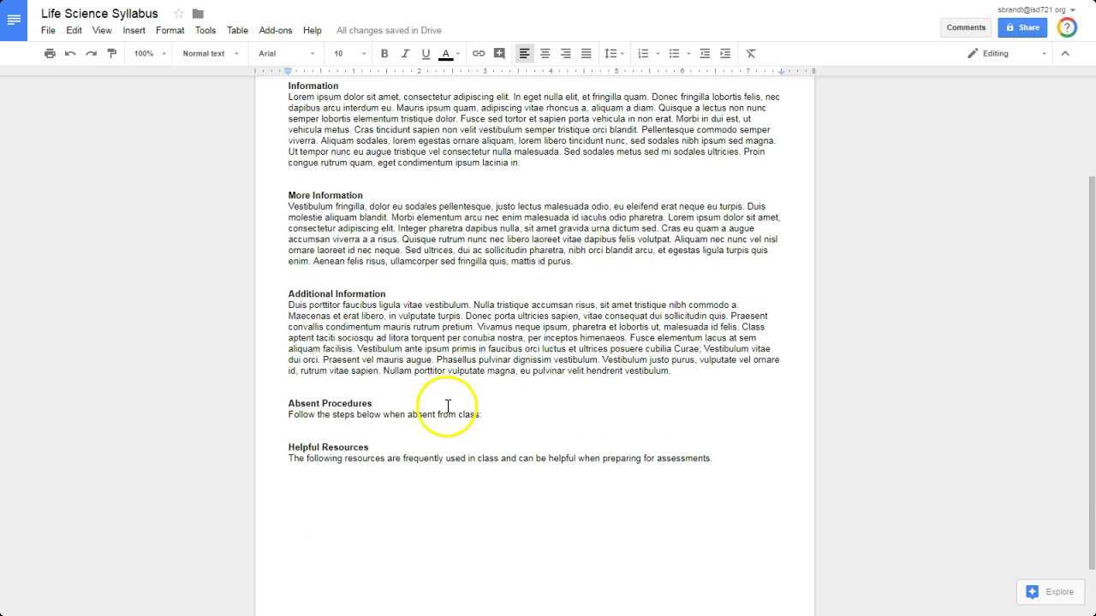
scroll(390, 386, "down", 1)
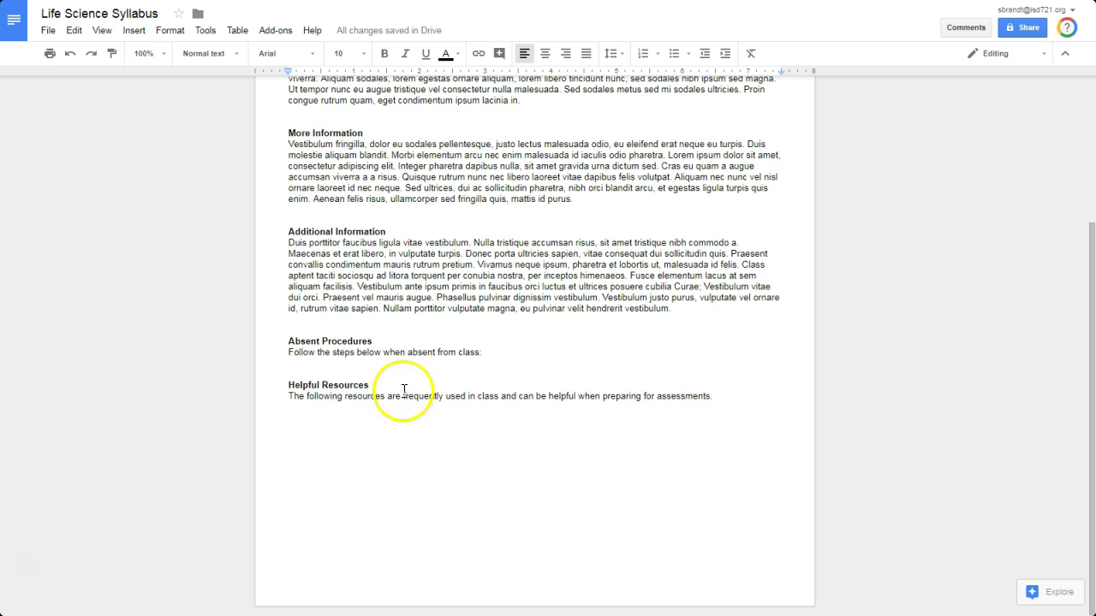
left_click(495, 351)
key("Return")
key("Return")
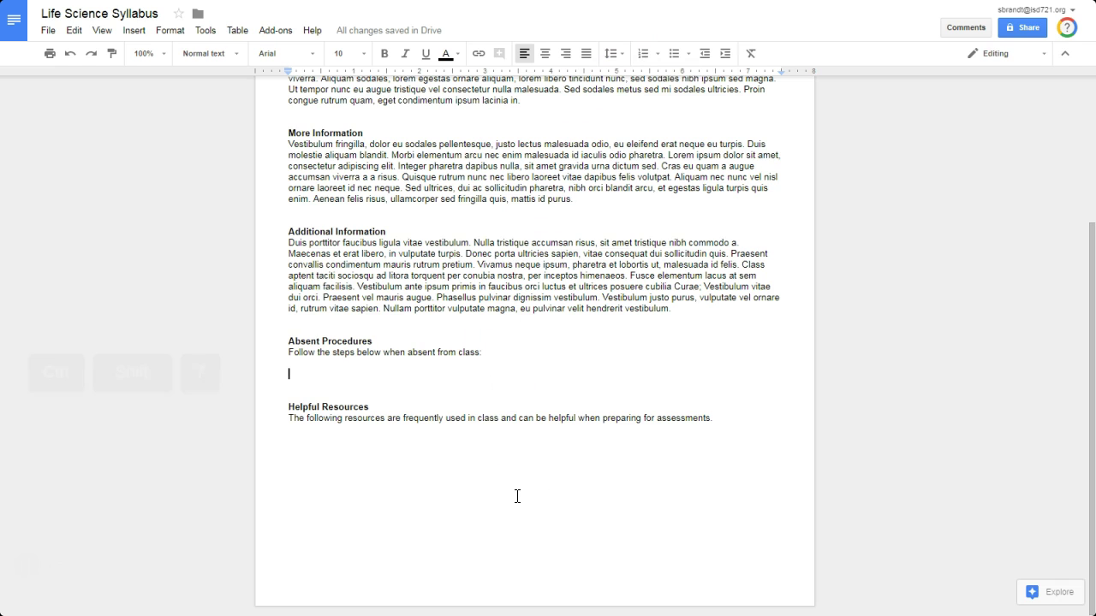
key("ctrl+shift+7")
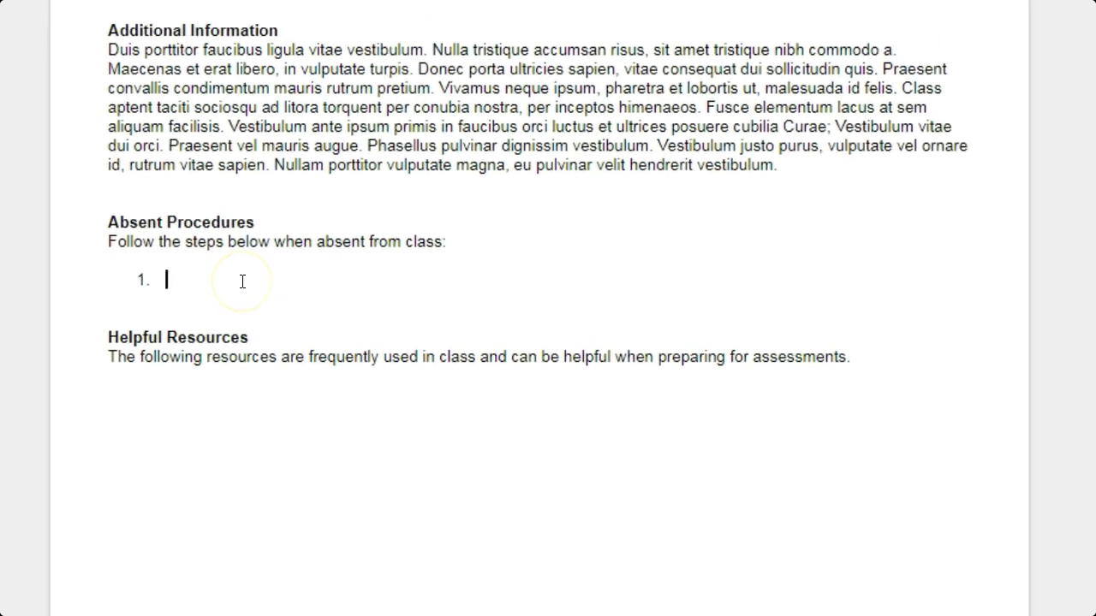
type("Before school, request an absence note from the office.")
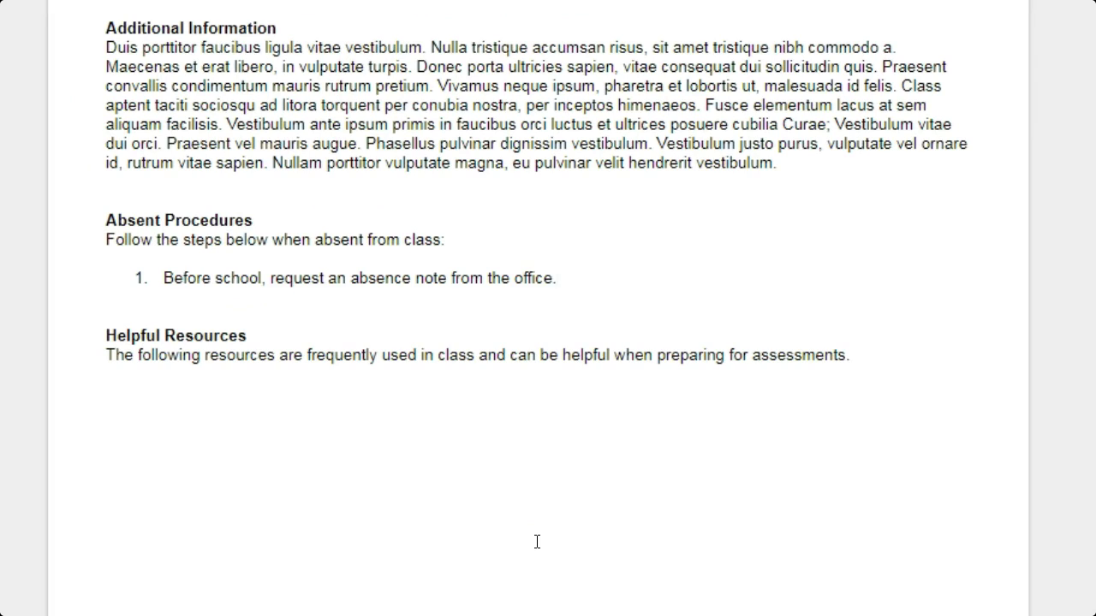
Step: Add a second numbered item: "Present the note to your teacher at the beginning of the class period."
key("Return")
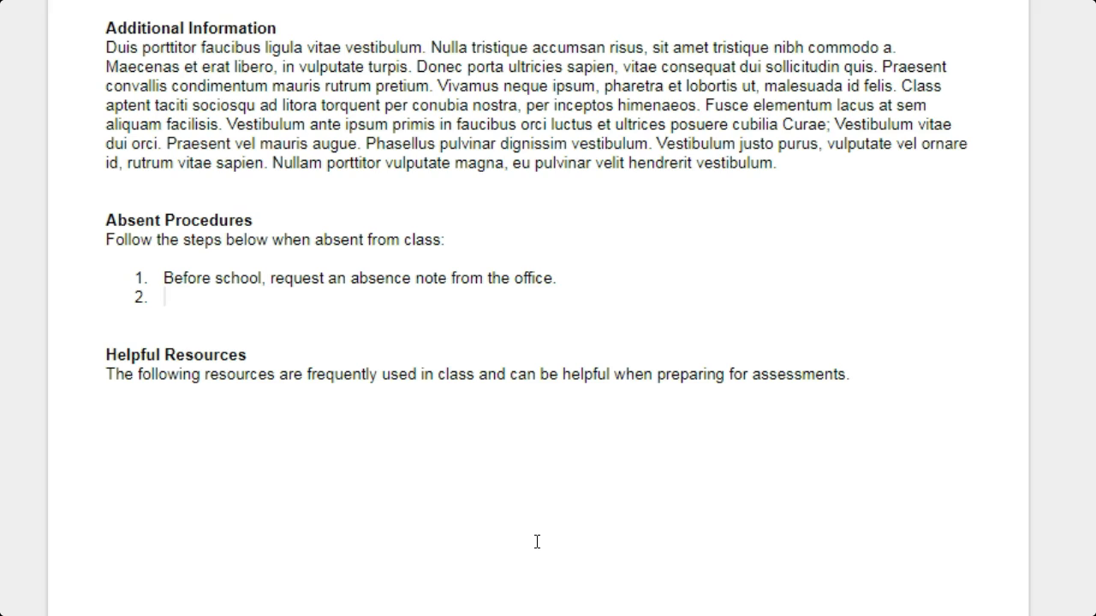
type("Present the note to your teacher at the beginning of the class period.")
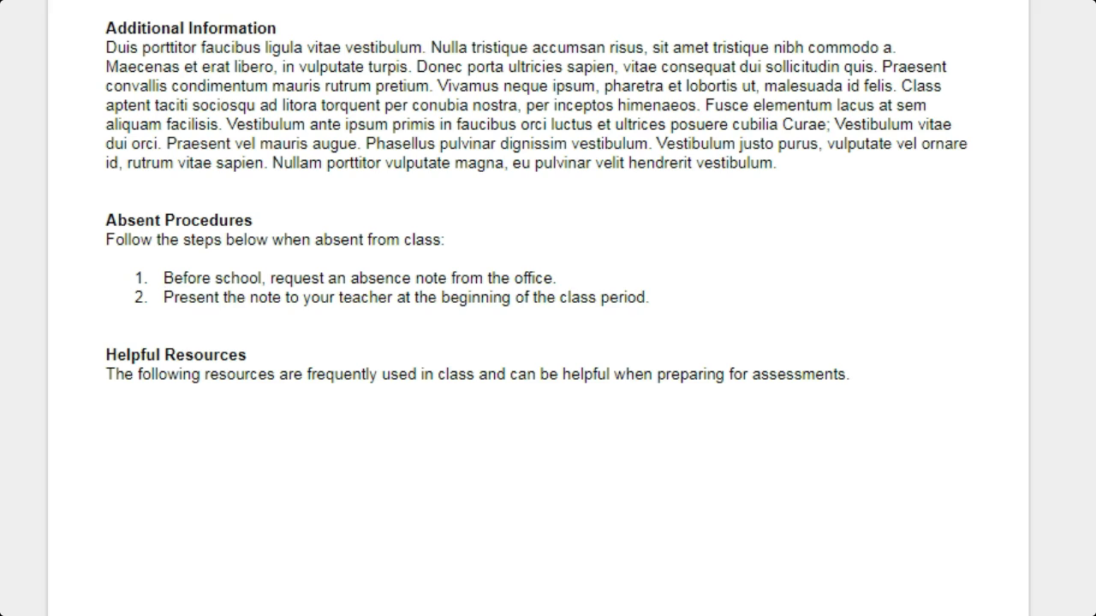
key("Return")
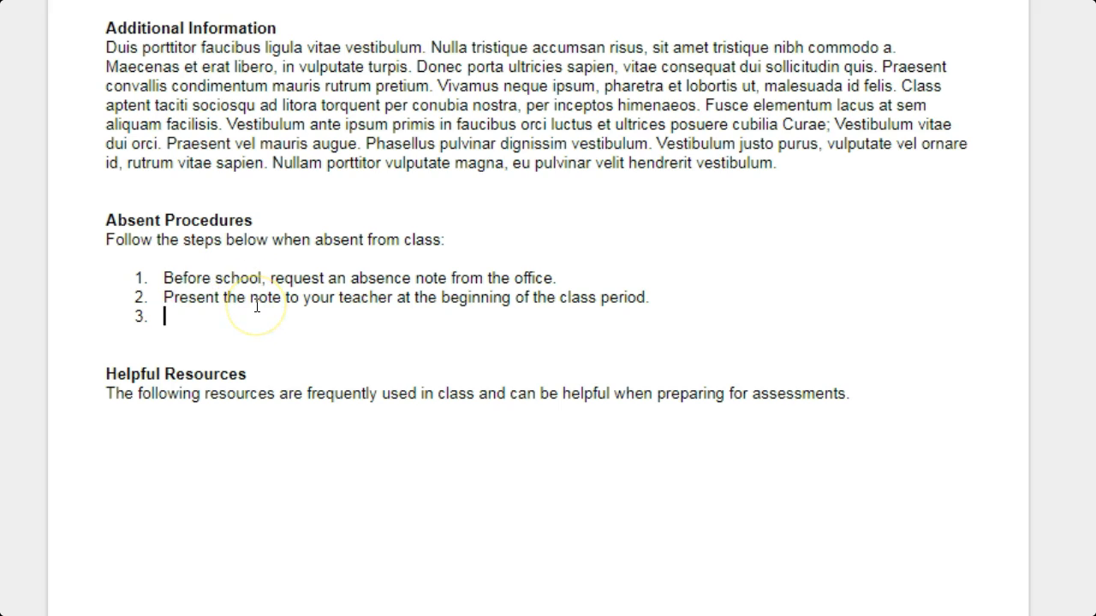
key("Return")
key("BackSpace")
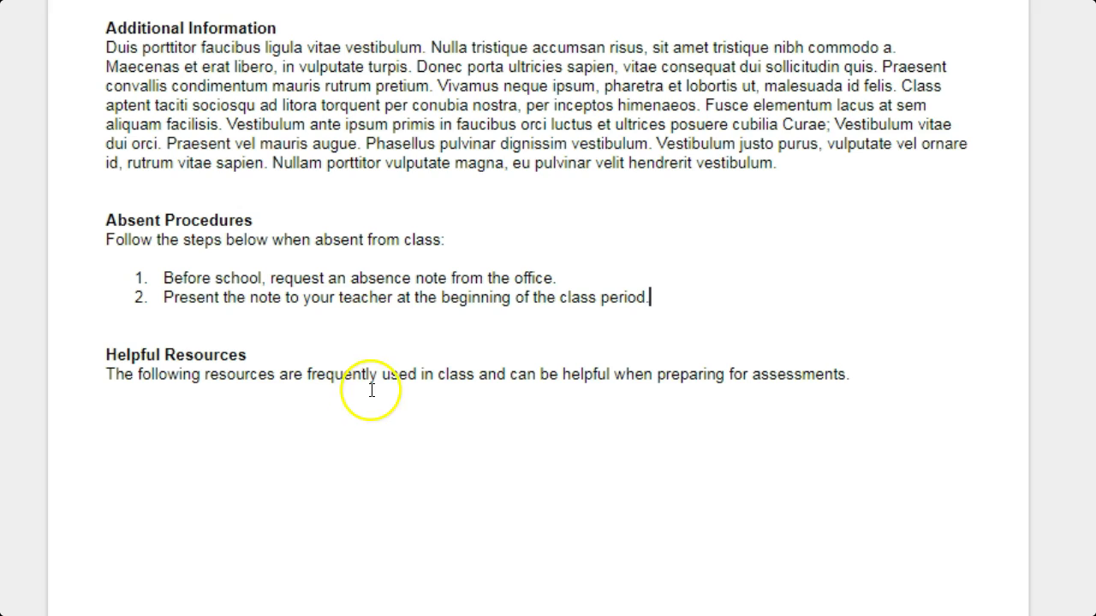
Step: Insert a blank, unnumbered line after each of the first two items in the Absent Procedures list
left_click(578, 274)
key("shift+Return")
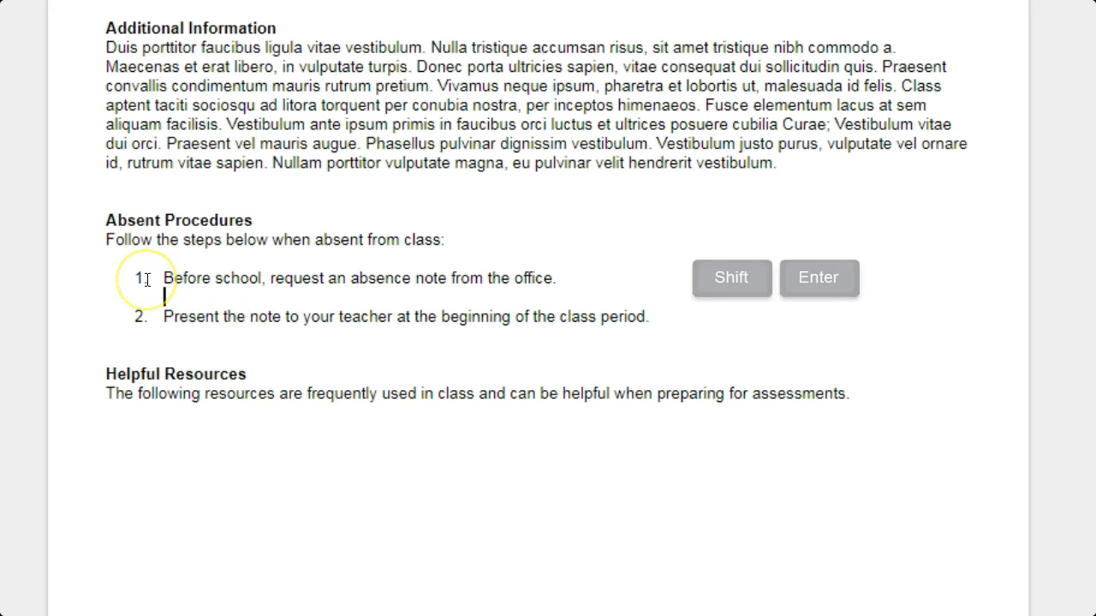
left_click(174, 297)
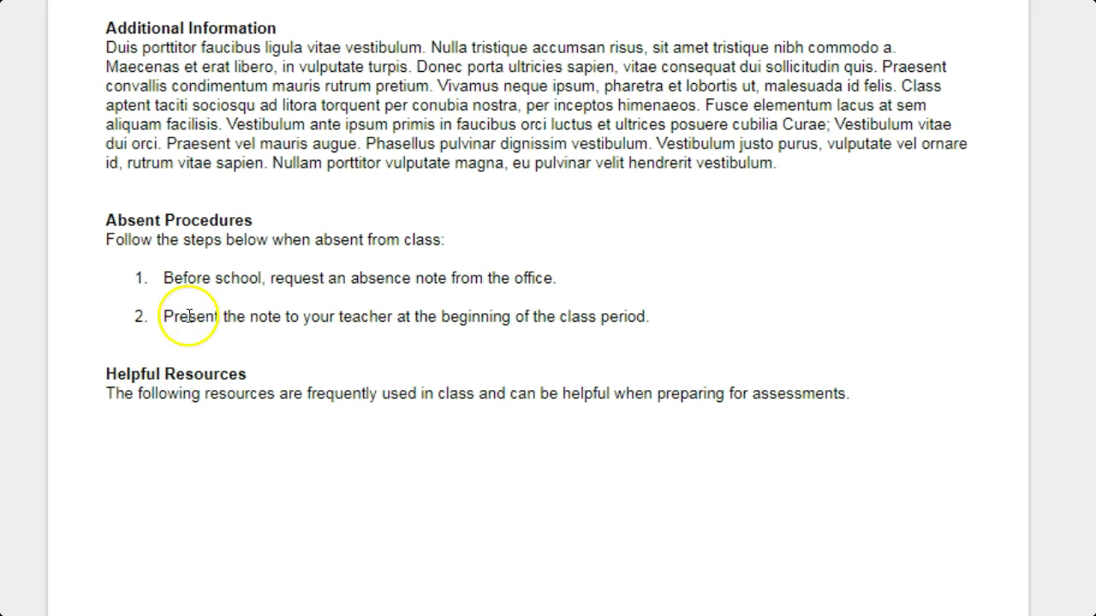
left_click(677, 315)
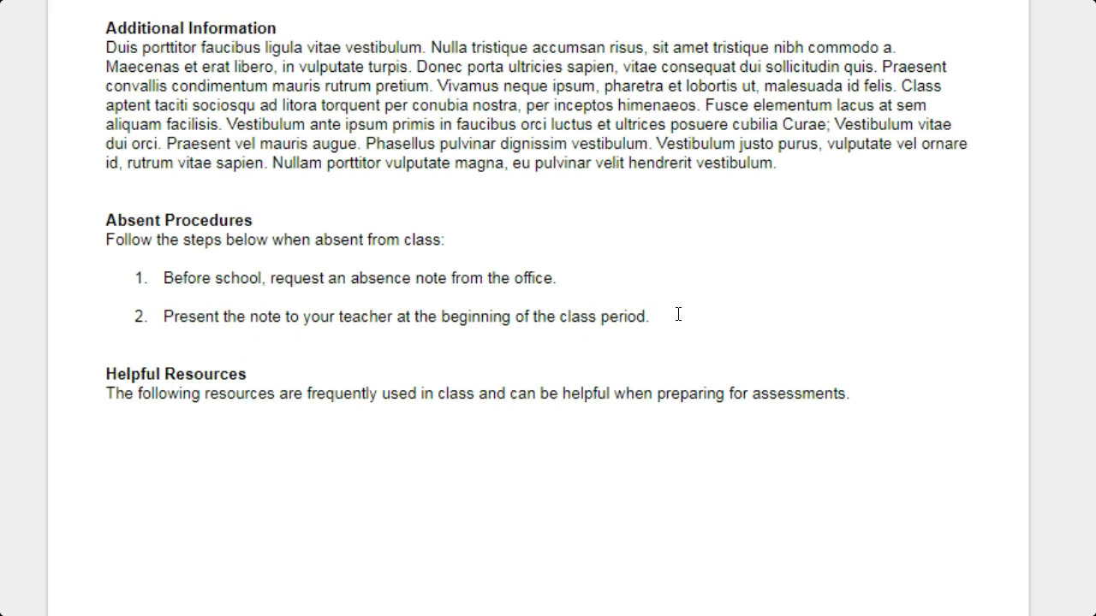
key("shift+Return")
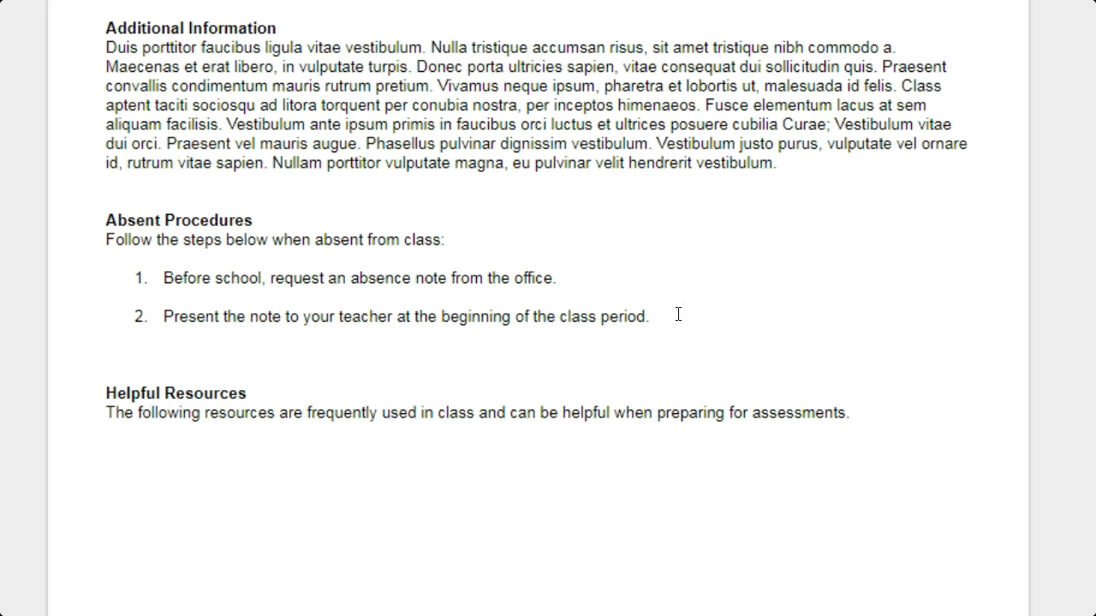
Step: Add a third numbered item, "Check the Moodle course page for any notes, presentations, or assignments.", followed by an unnumbered line break
key("Return")
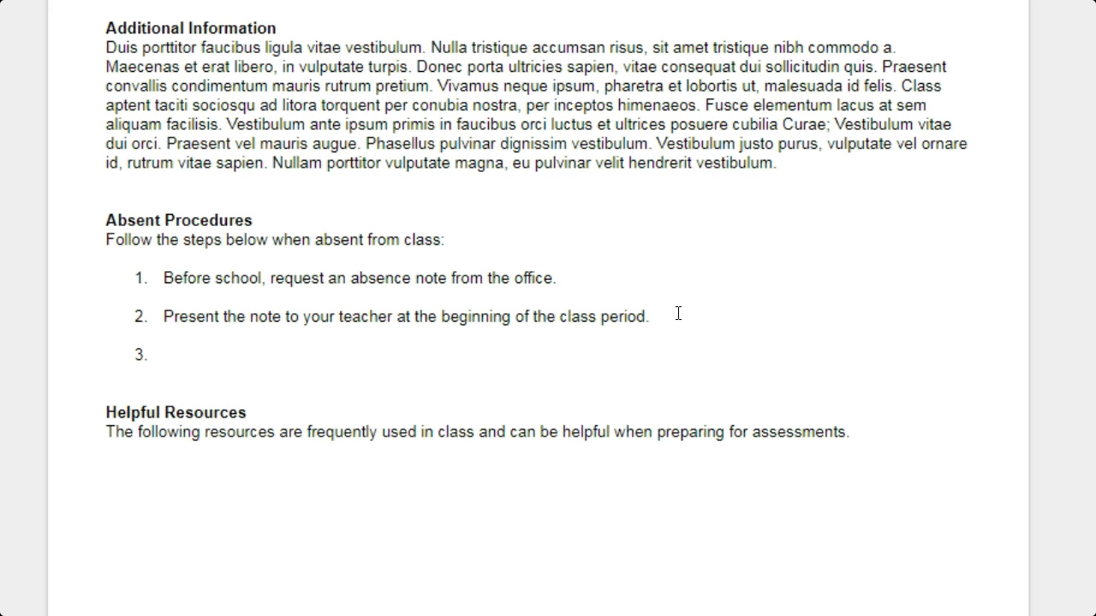
type("Check the Moodle course page for any notes, presentations, or assignments.")
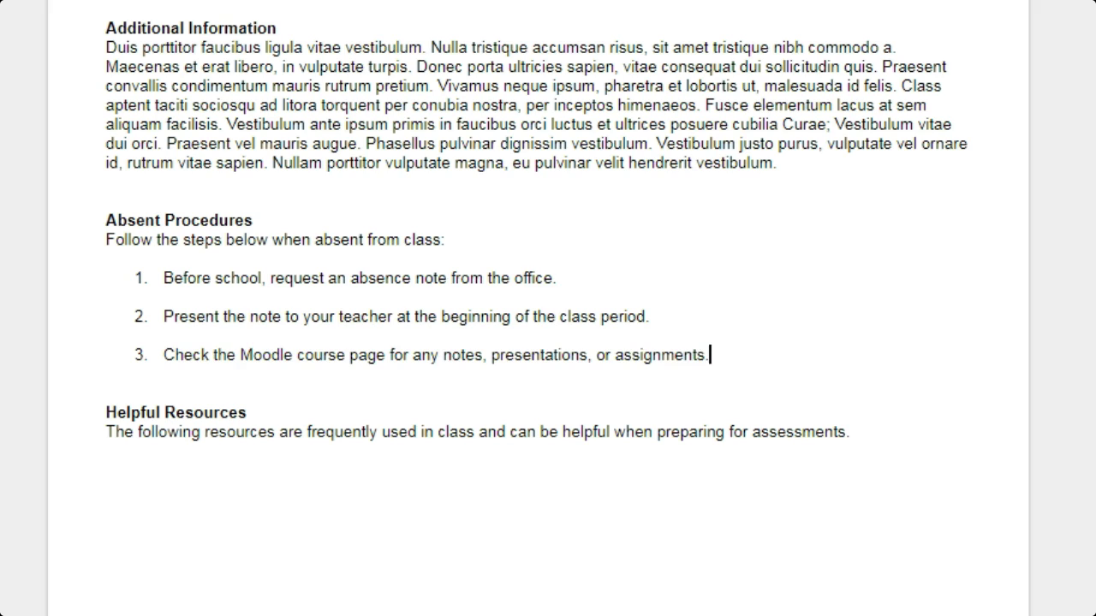
key("shift+Return")
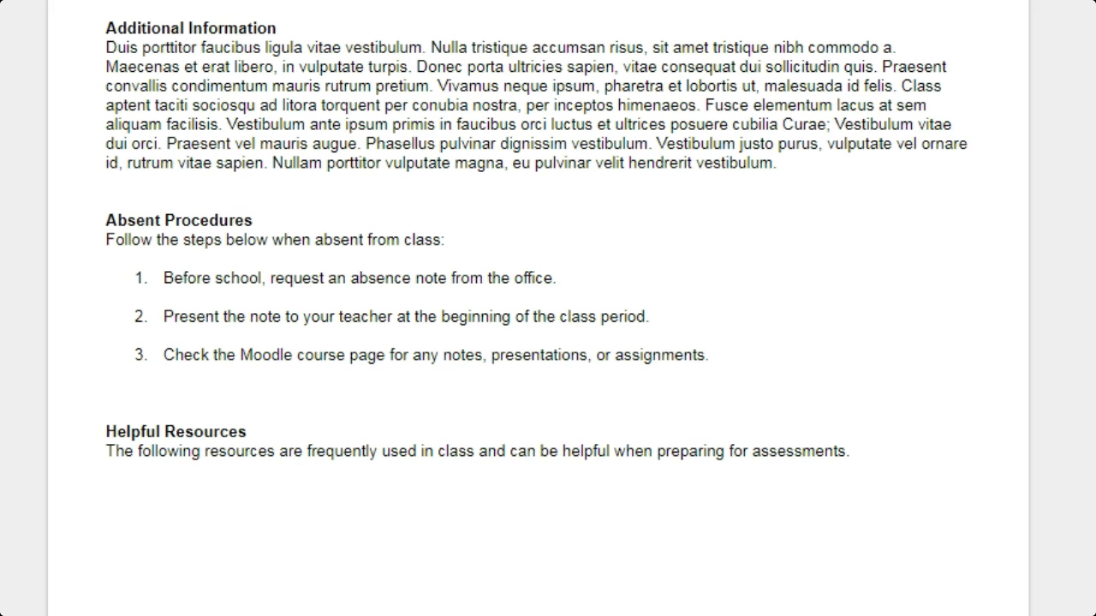
Step: Add a fourth item: "At the end of the class period, ask your teacher if you have any questions about the information on Moodle."
key("BackSpace")
key("Return")
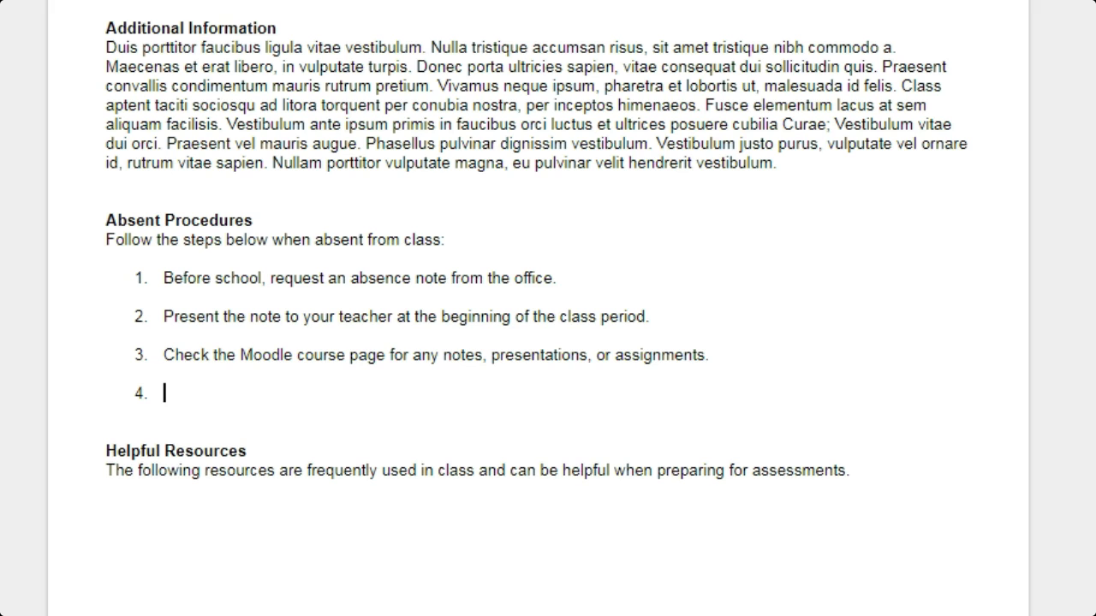
type("At the end of the class period, ask your teacher if you have any questions about the information on Moodle.")
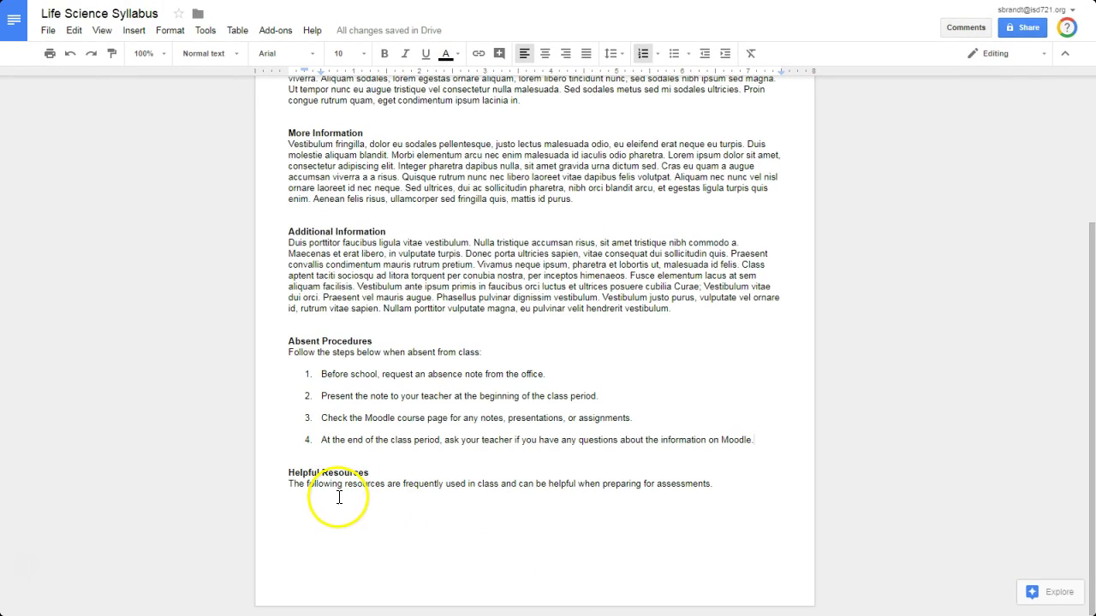
left_click(723, 489)
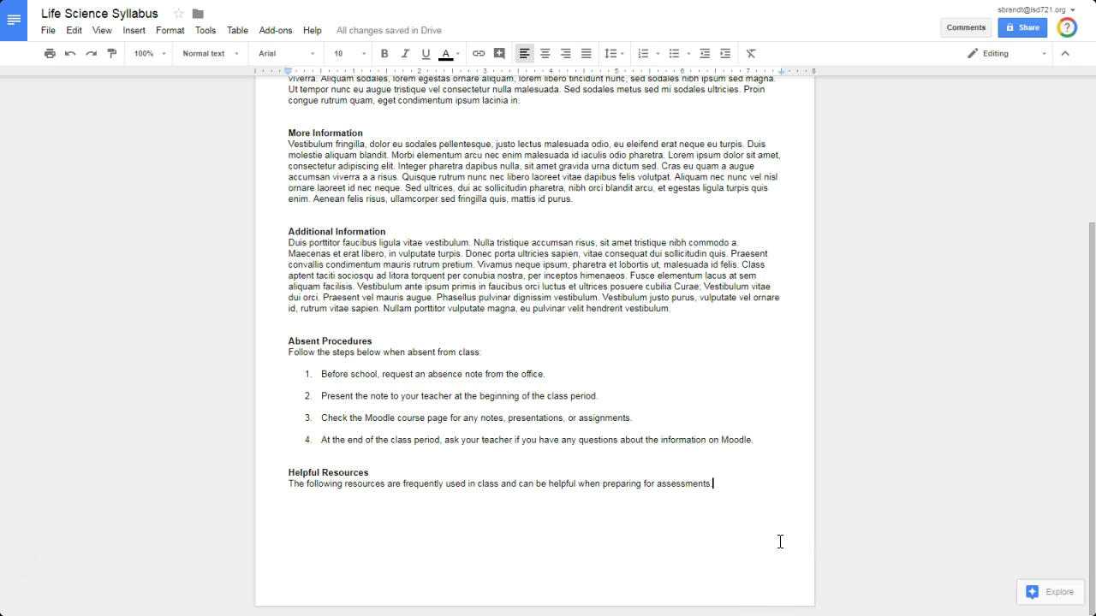
key("Return")
key("ctrl+shift+8")
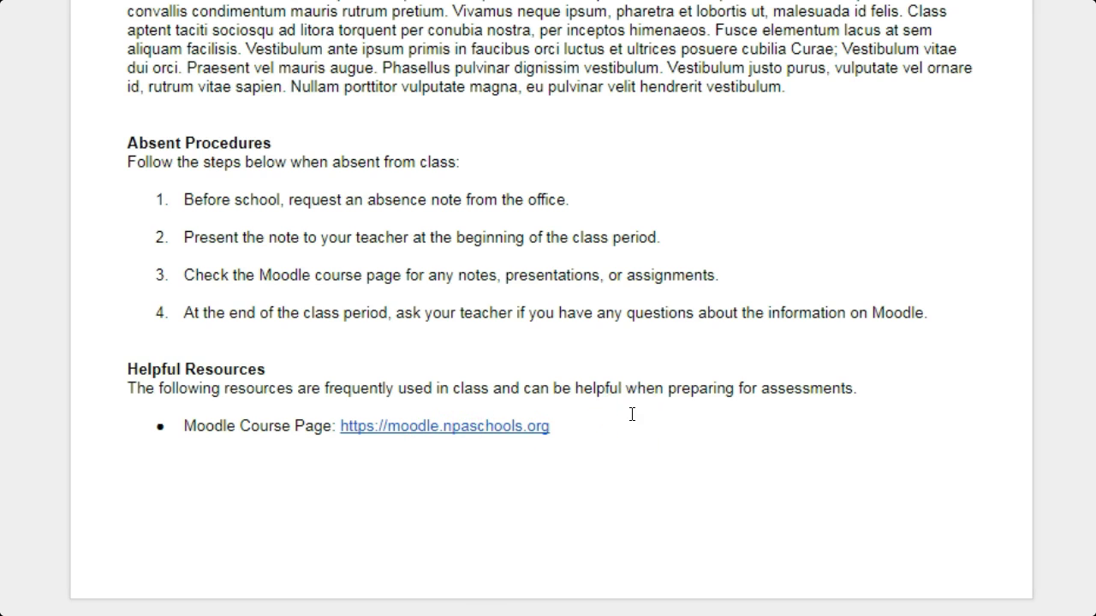
key("Return")
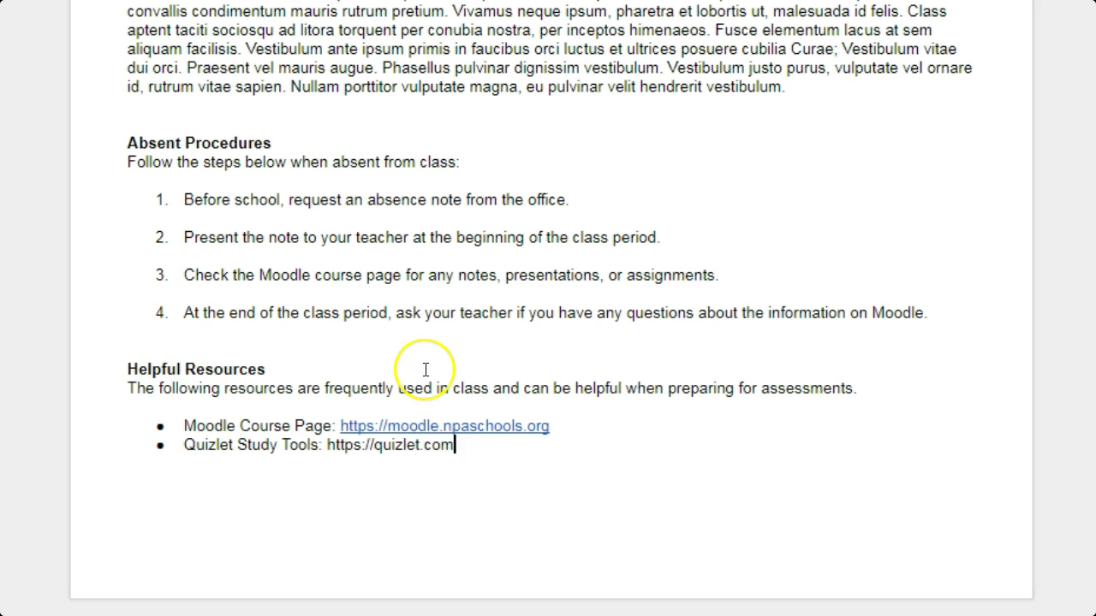
type("Quizlet Study Tools: https://quizlet.com")
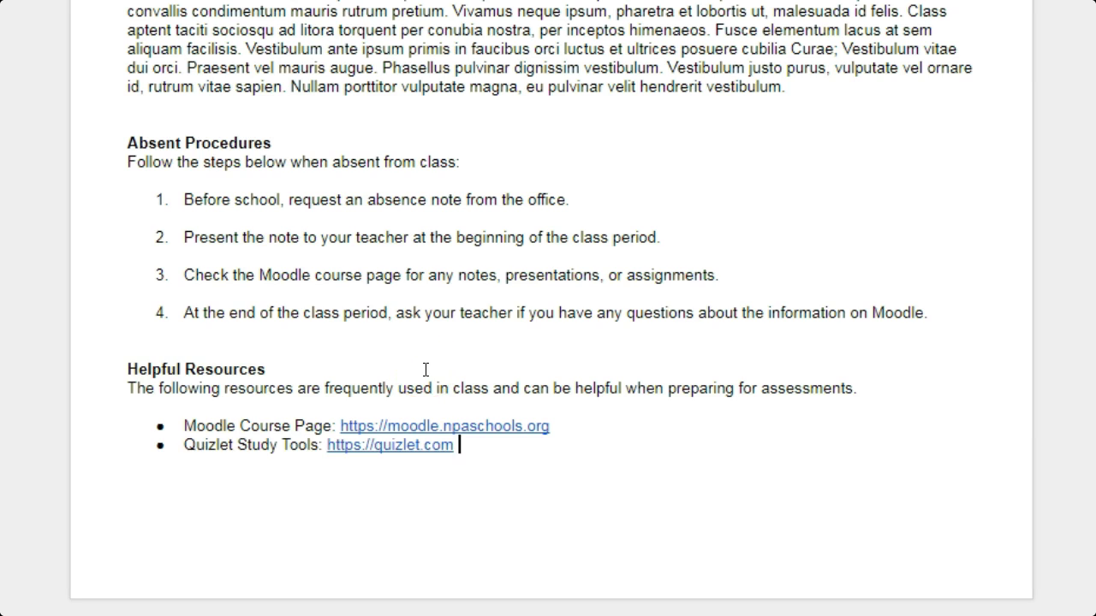
key("Return")
type("Interactive Simulations: https://phet.colorado.edu")
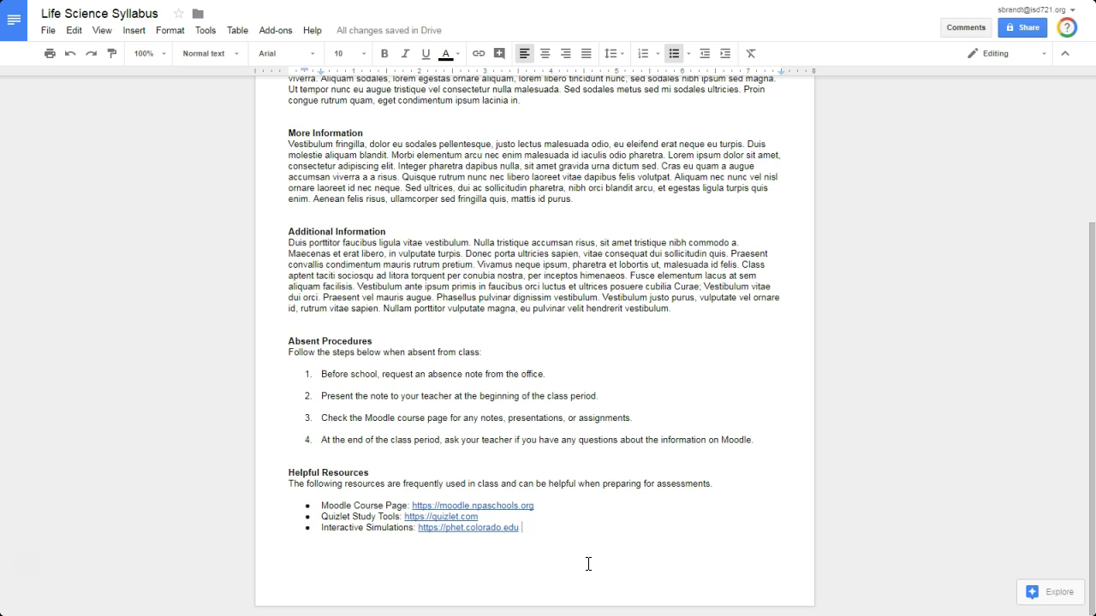
Step: Fill the rest of the page with blank lines and paste the More Information and Additional Information sections on the second page
key("Return")
key("Return")
key("Return")
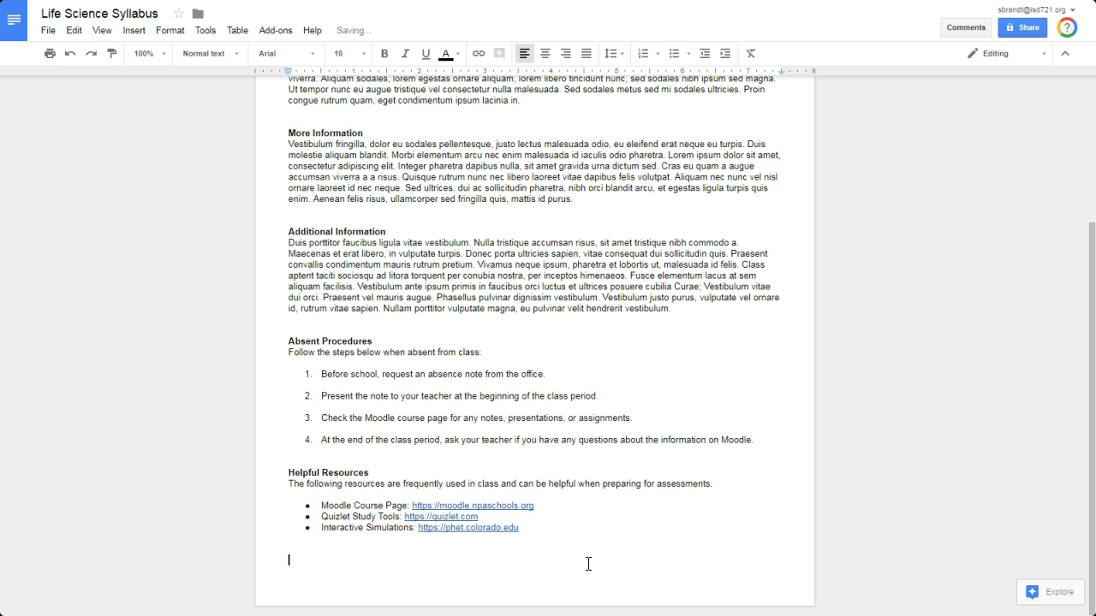
key("Return")
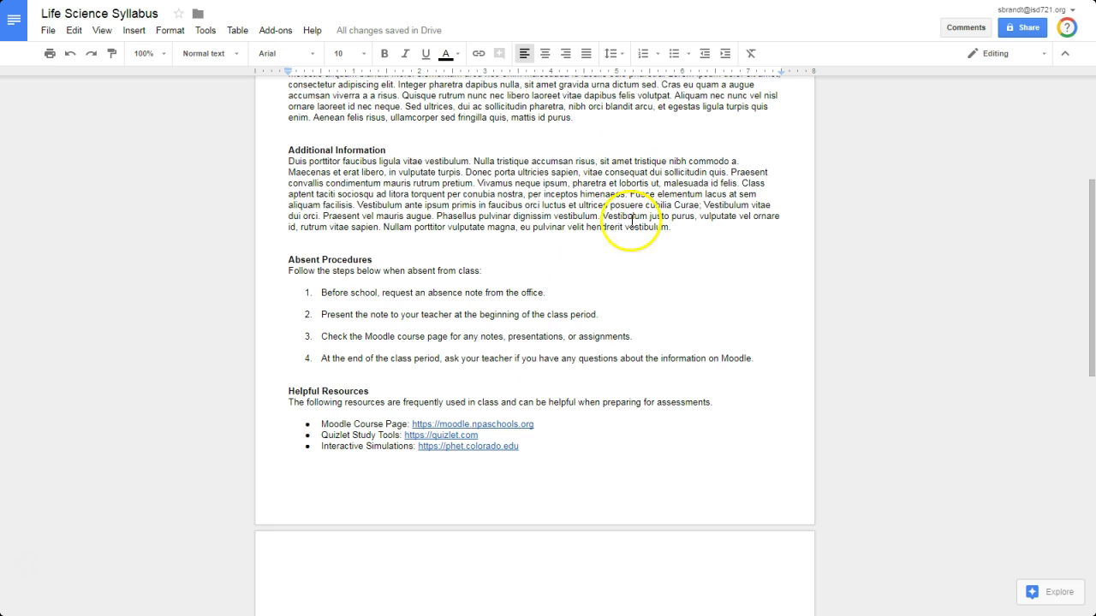
scroll(642, 256, "up", 3)
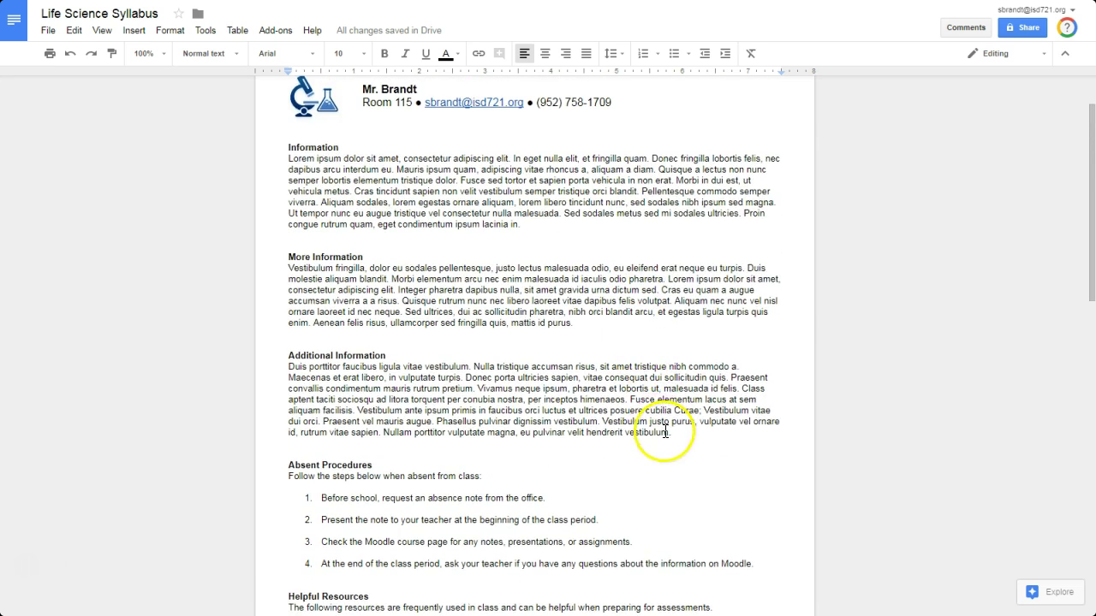
scroll(565, 432, "down", 5)
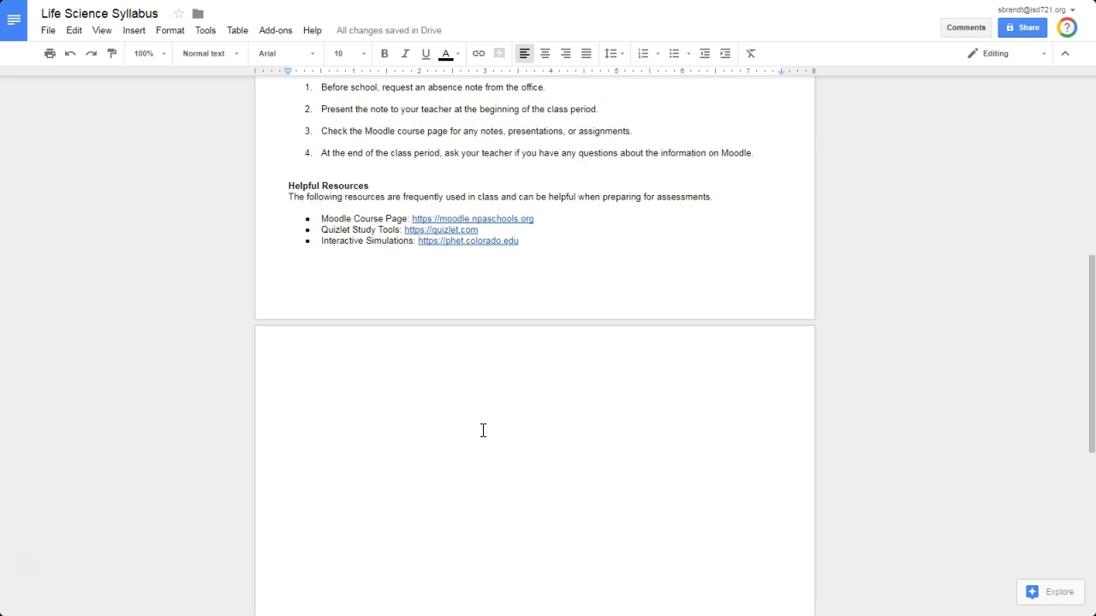
type("More Information Vestibulum fringilla, dolor eu sodales pellentesque, justo lectus malesuada odio, eu eleifend erat neque eu turpis. Duis molestie aliquam blandit. Morbi elementum arcu nec enim malesuada id iaculis odio pharetra. Lorem ipsum dolor sit amet, consectetur adipiscing elit. Integer pharetra dapibus nulla, sit amet gravida urna dictum sed. Cras eu quam a augue accumsan viverra a a risus. Quisque rutrum nunc nec libero laoreet vitae dapibus felis volutpat. Aliquam nec nunc vel nisl ornare laoreet id nec neque. Sed ultrices, dui ac sollicitudin pharetra, nibh orci blandit arcu, et egestas ligula turpis quis enim. Aenean felis risus, ullamcorper sed fringilla quis, mattis id purus.  Additional Information Duis porttitor faucibus ligula vitae vestibulum. Nulla tristique accumsan risus, sit amet tristique nibh commodo a. Maecenas et erat libero, in vulputate turpis. Donec porta ultricies sapien, vitae consequat dui sollicitudin quis. Praesent convallis condimentum mauris rutrum pretium. Vivamus neque ipsum, pharetra et lobortis ut, malesuada id felis. Class aptent taciti sociosqu ad litora torquent per conubia nostra, per inceptos himenaeos. Fusce elementum lacus at sem aliquam facilisis. Vestibulum ante ipsum primis in faucibus orci luctus et ultrices posuere cubilia Curae; Vestibulum vitae dui orci. Praesent vel mauris augue. Phasellus pulvinar dignissim vestibulum. Vestibulum justo purus, vulputate vel ornare id, rutrum vitae sapien. Nullam porttitor vulputate magna, eu pulvinar velit hendrerit vestibulum.")
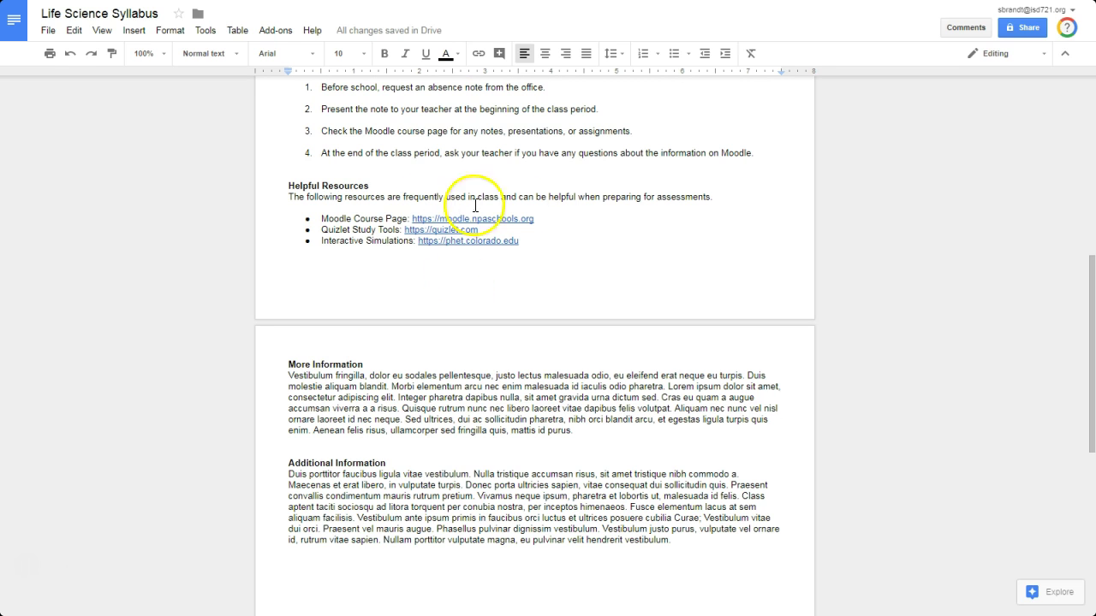
Step: Try adding two "resource" bullets below Interactive Simulations, and undo them together with the blank lines and the pasted sections
left_click(538, 241)
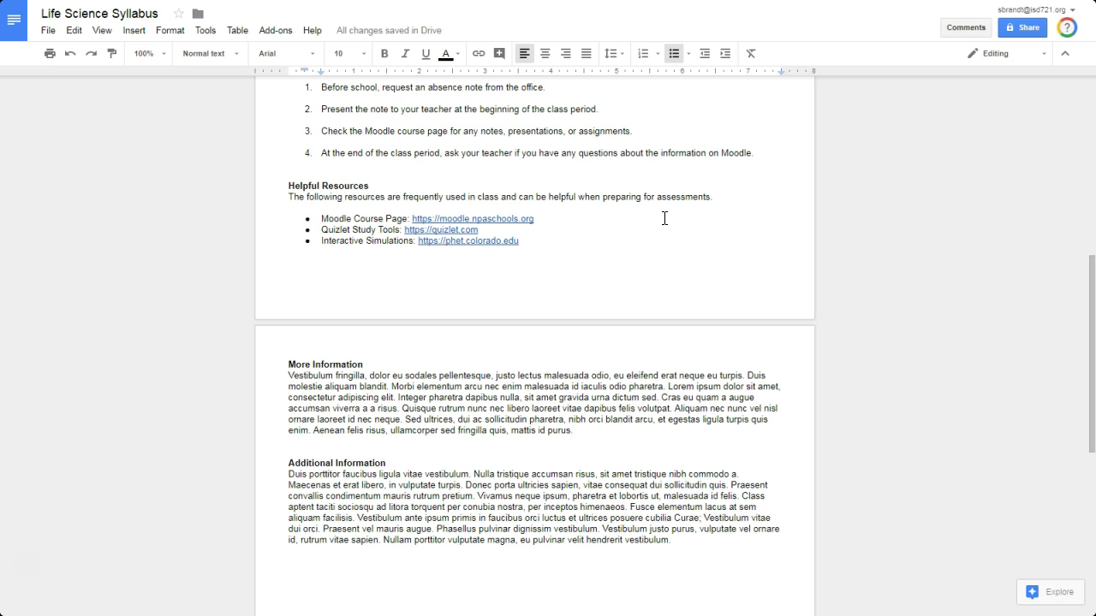
key("Return")
type("resourse")
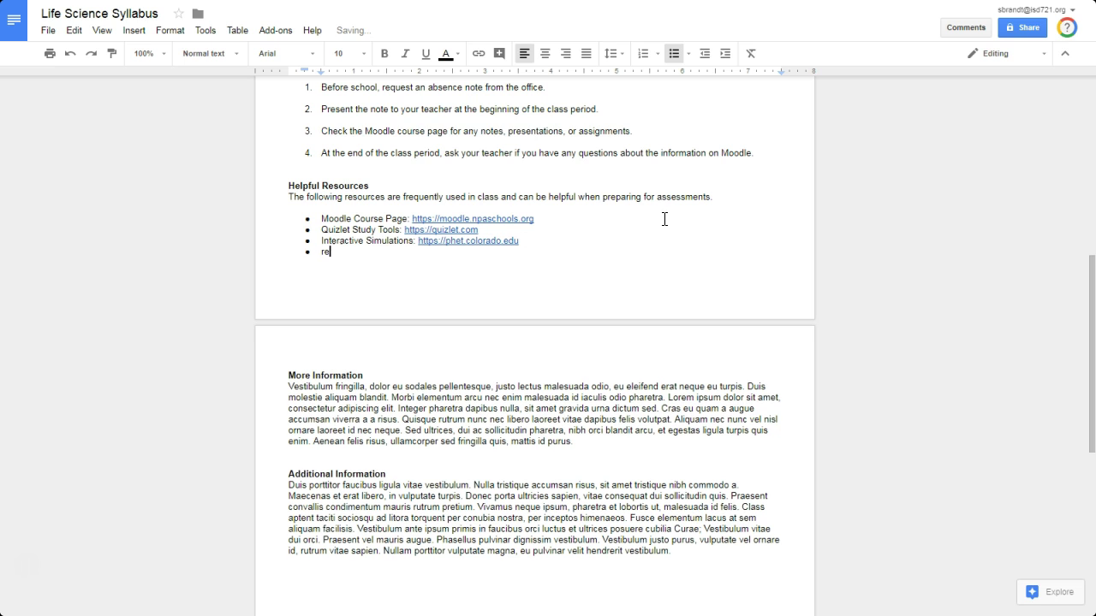
left_click(547, 276)
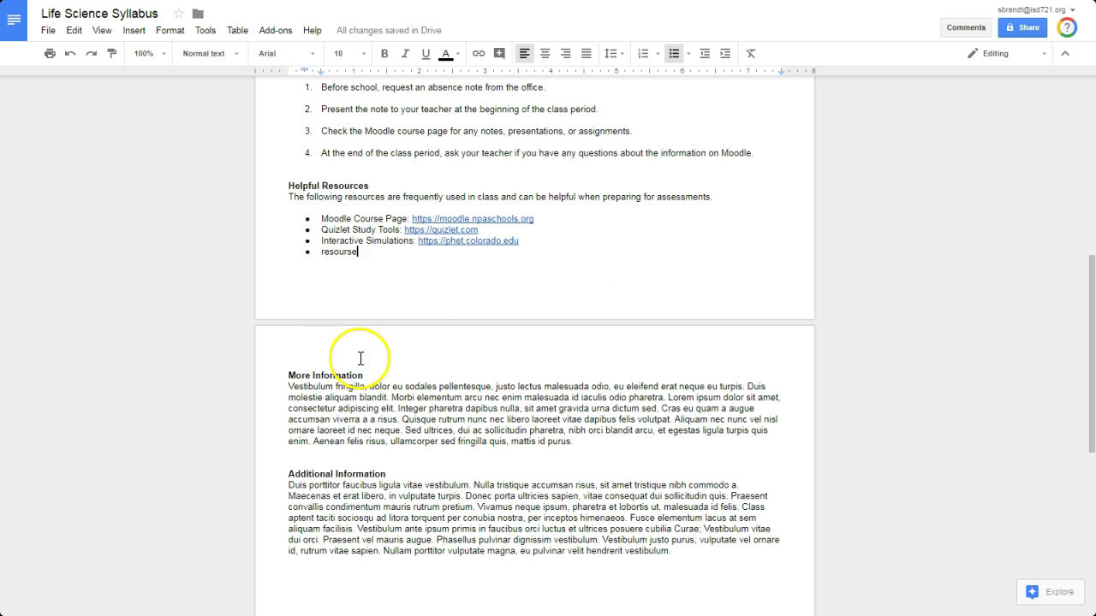
key("BackSpace")
key("BackSpace")
type("ce")
key("Return")
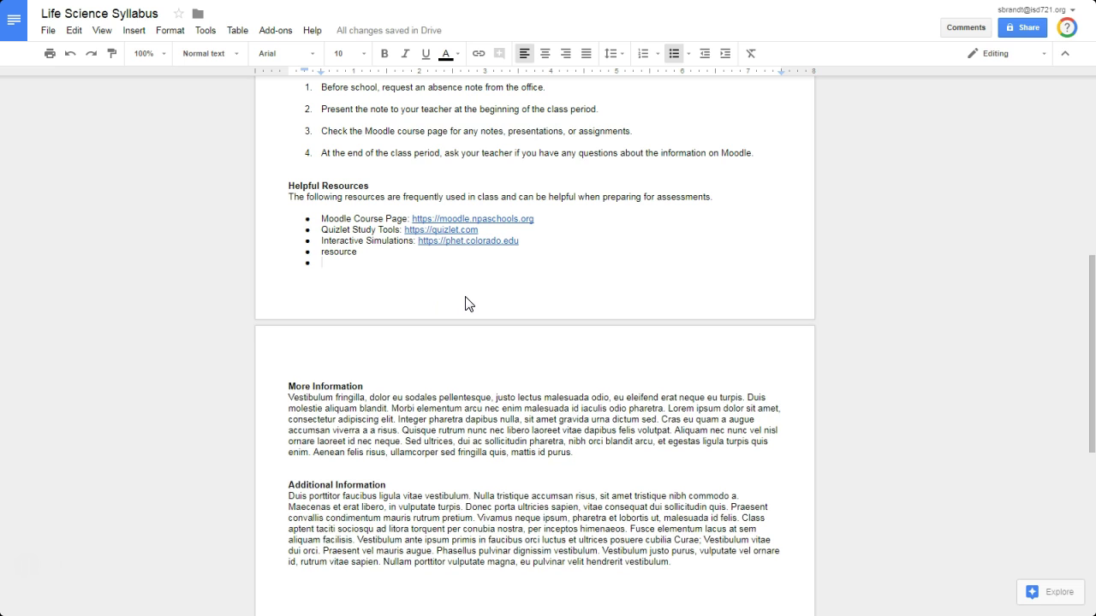
type("resource")
key("ctrl+z")
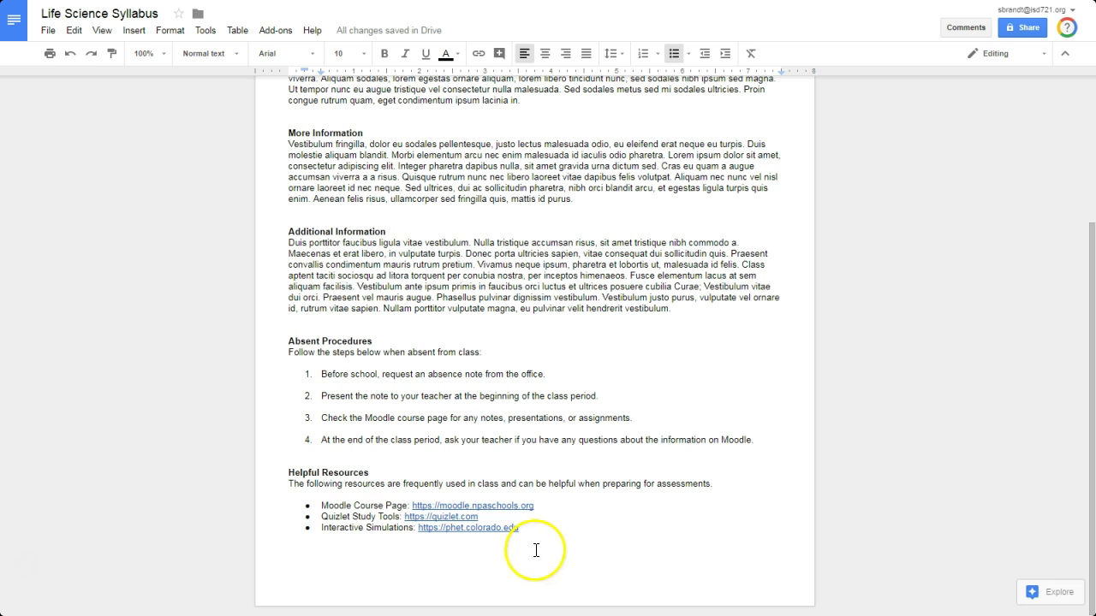
Step: Insert a page break after the Interactive Simulations bullet and paste the More Information and Additional Information sections, without a bullet, on the new page
left_click(526, 532)
left_click(134, 30)
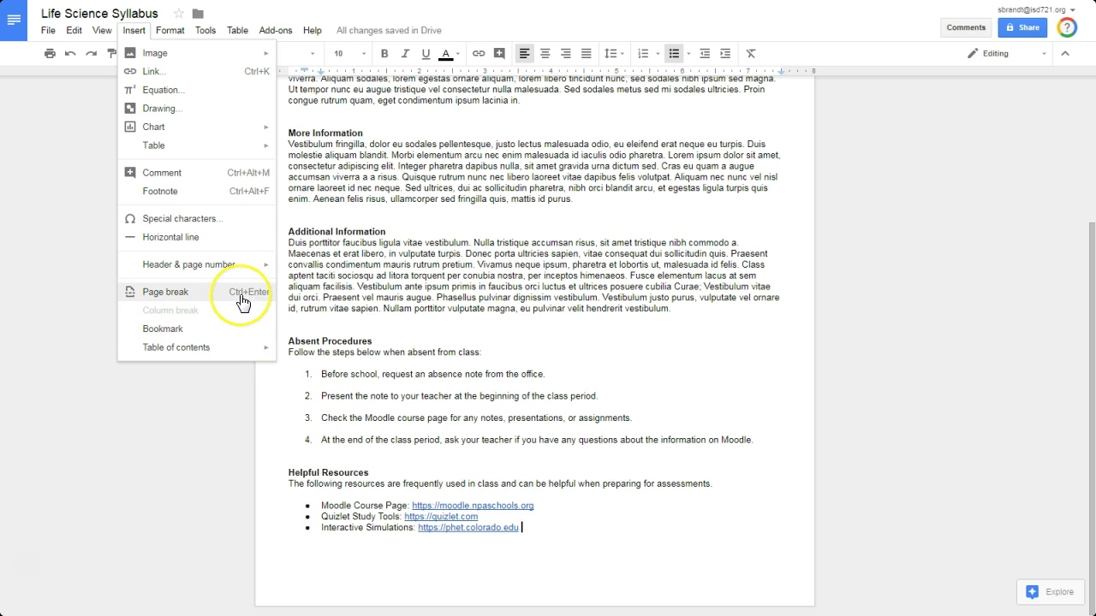
left_click(549, 526)
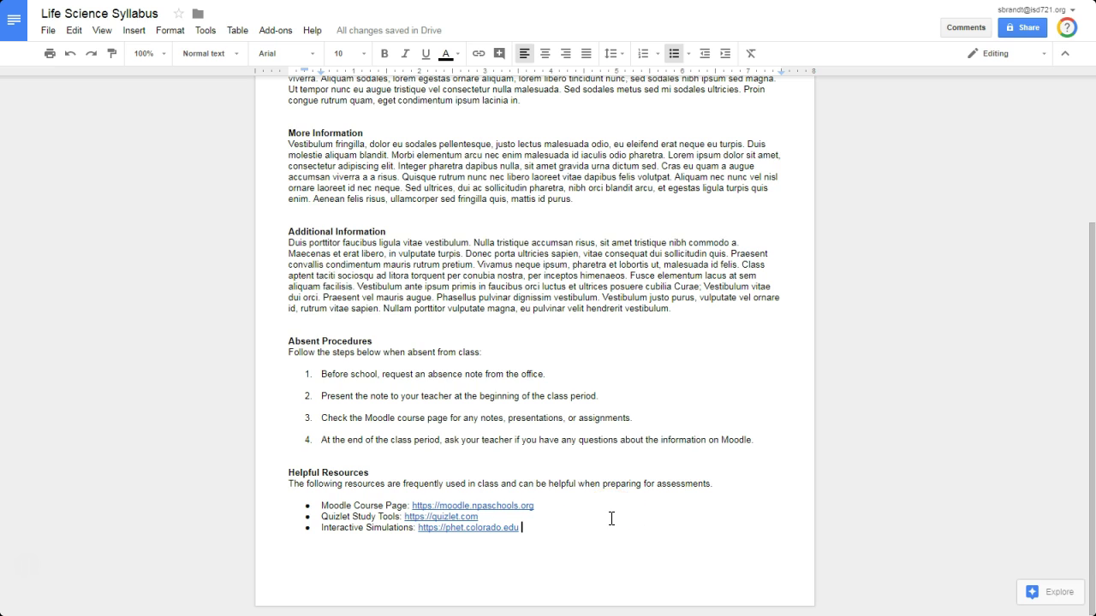
key("ctrl+Return")
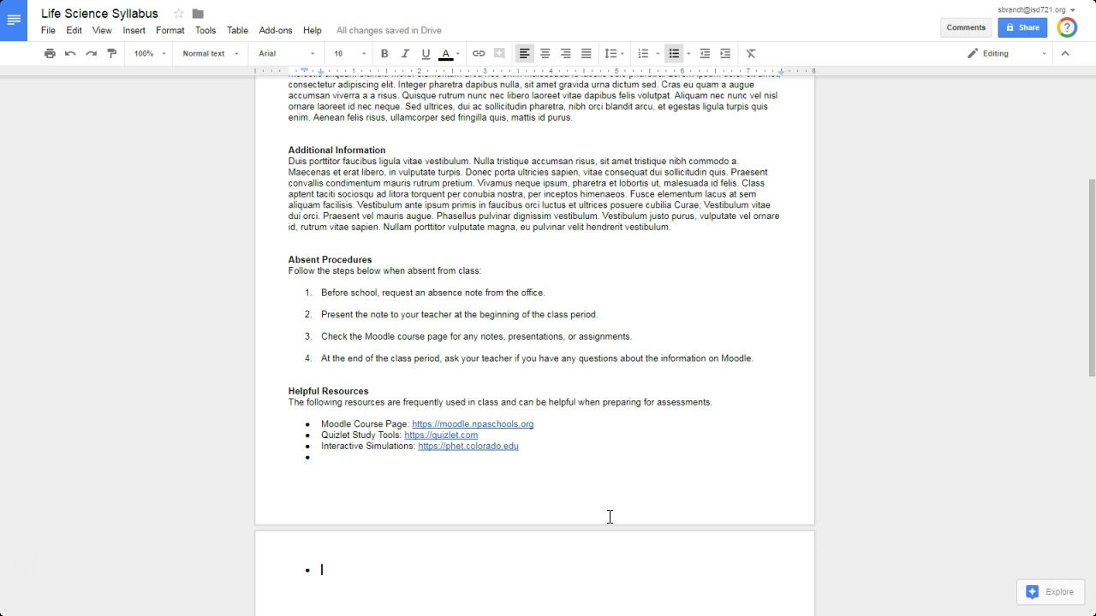
key("BackSpace")
key("ctrl+v")
Step: Add the bullets "resource 1" and "resource 2" below Interactive Simulations in the Helpful Resources list
left_click(333, 282)
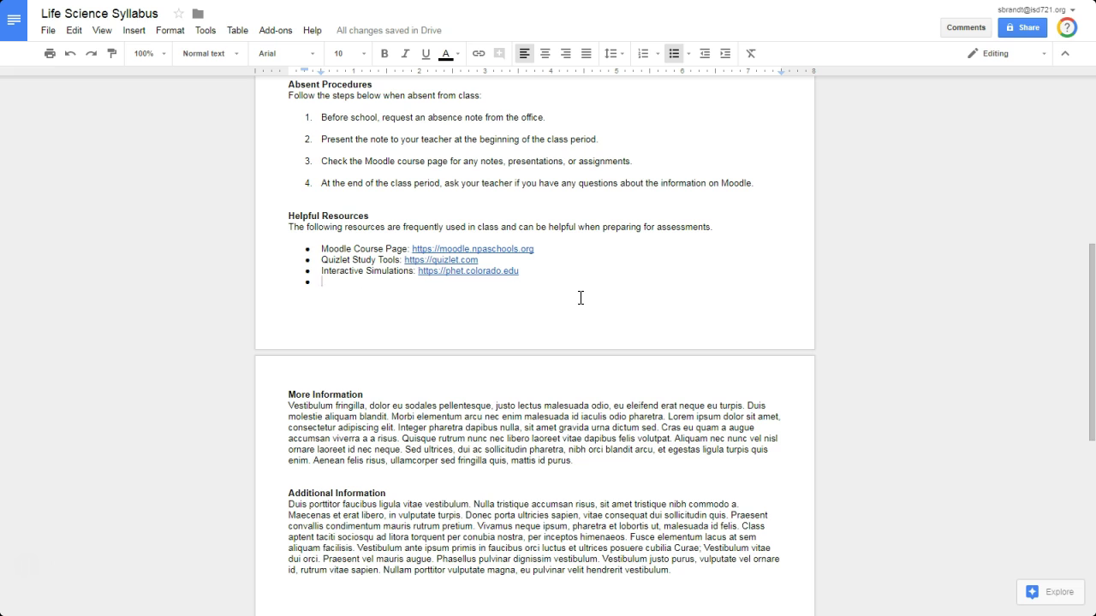
type("resource 1")
key("Return")
type("resource 2")
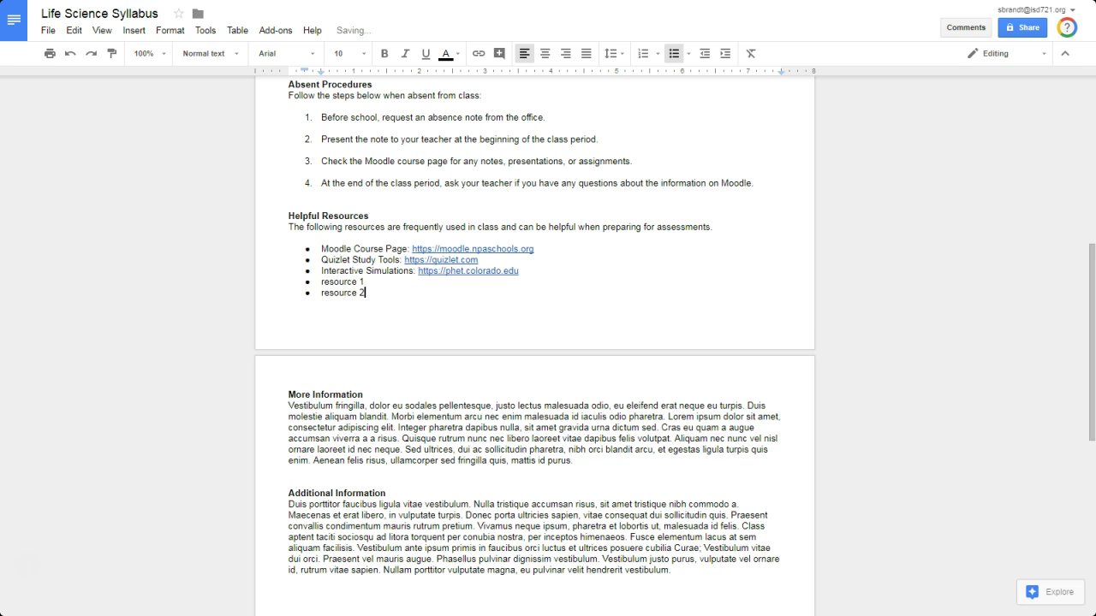